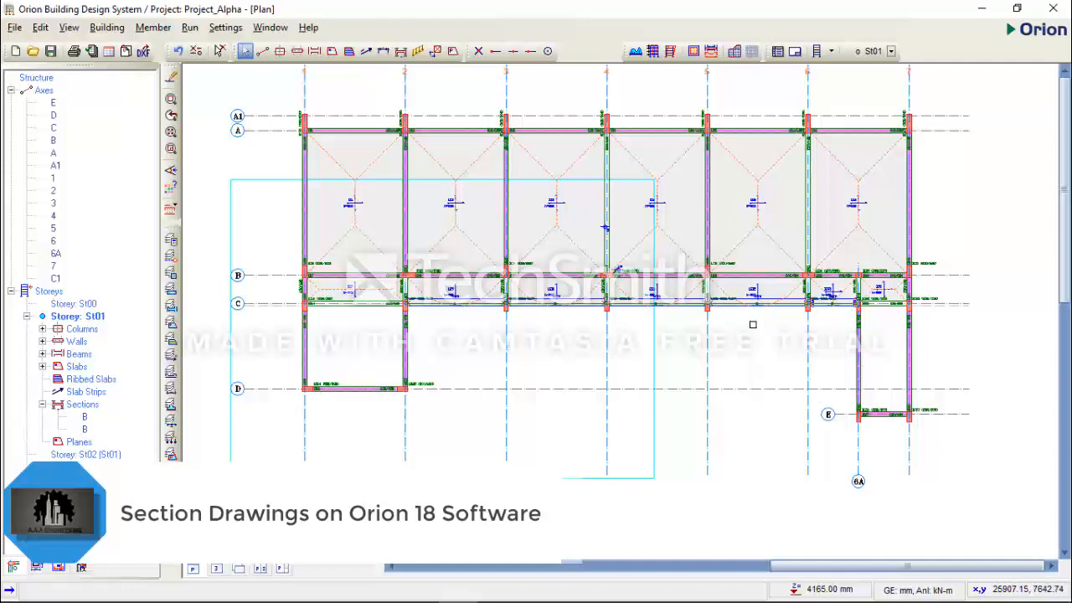
# Start the Section command with label A and move its properties dialog beside the floor plan
pyautogui.moveTo(734, 348); pyautogui.dragTo(744, 404, button='middle')
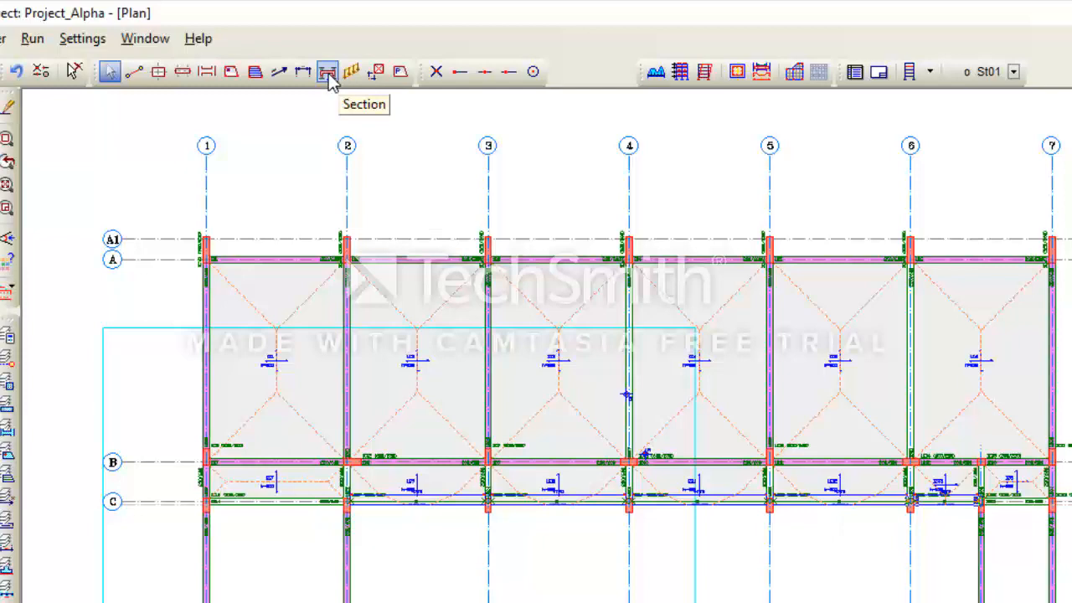
pyautogui.click(328, 74)
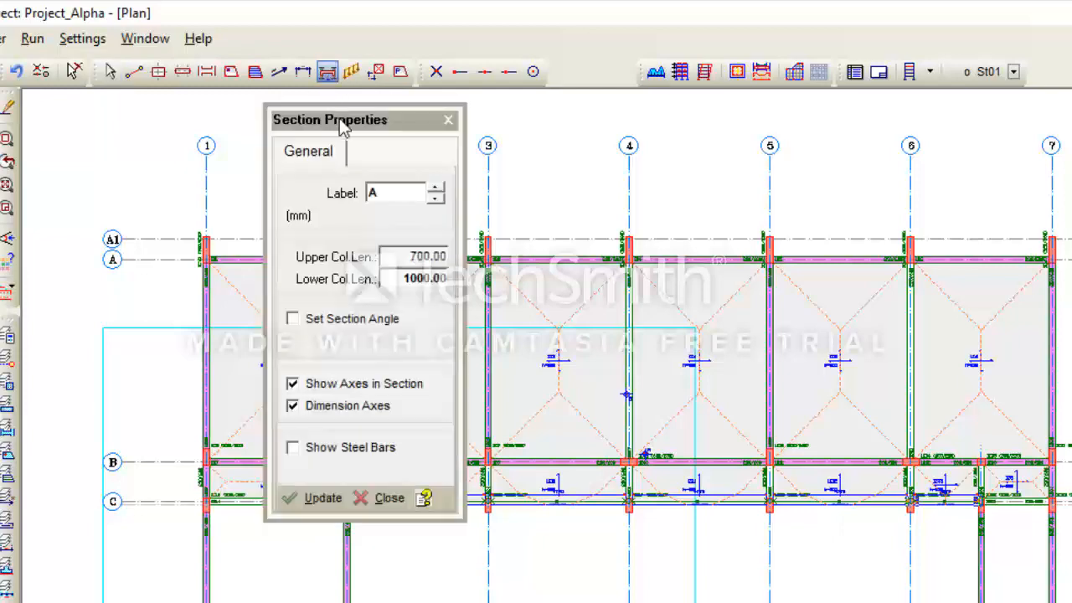
pyautogui.moveTo(335, 122); pyautogui.dragTo(101, 122)
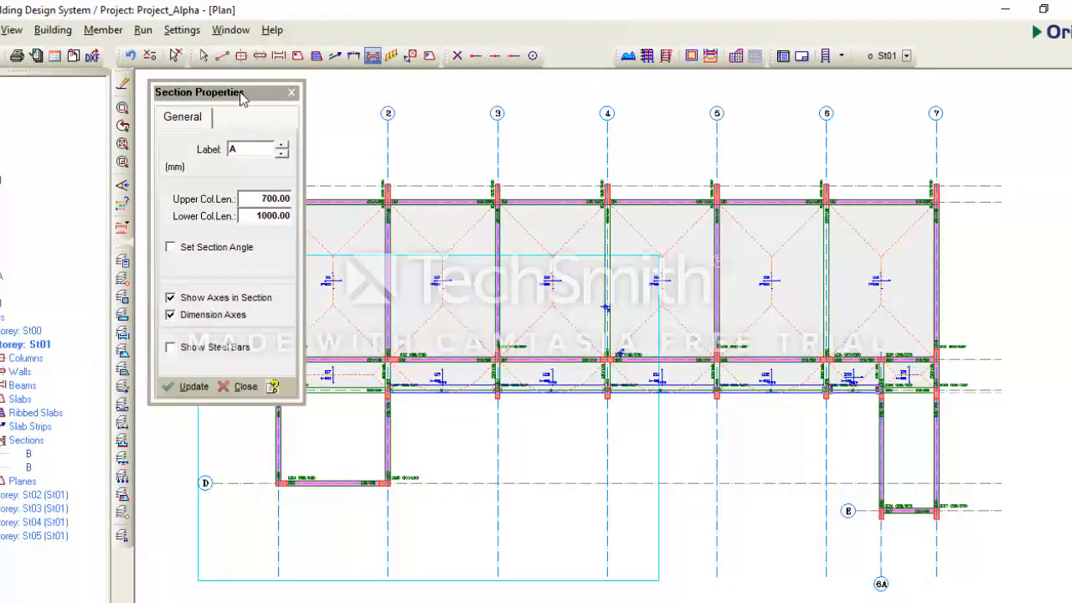
pyautogui.moveTo(243, 93); pyautogui.dragTo(301, 141)
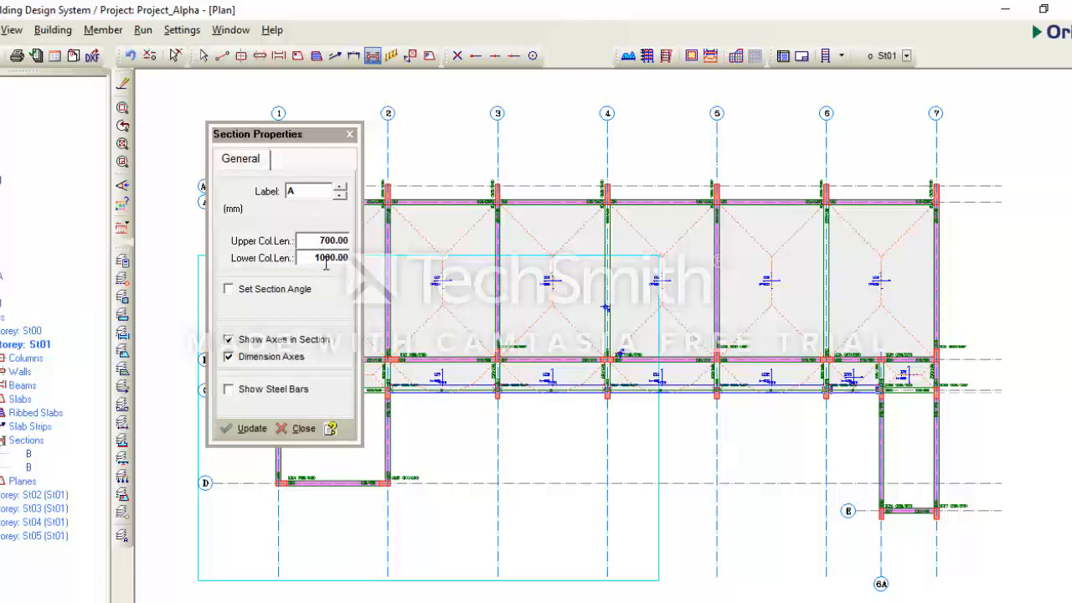
pyautogui.click(269, 290)
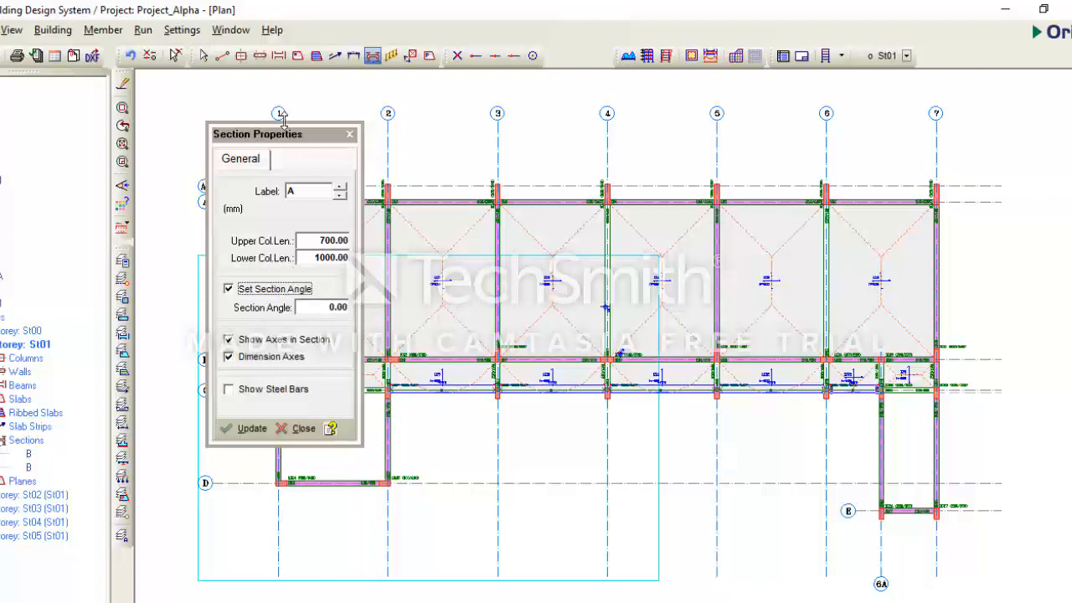
pyautogui.moveTo(297, 139); pyautogui.dragTo(289, 216)
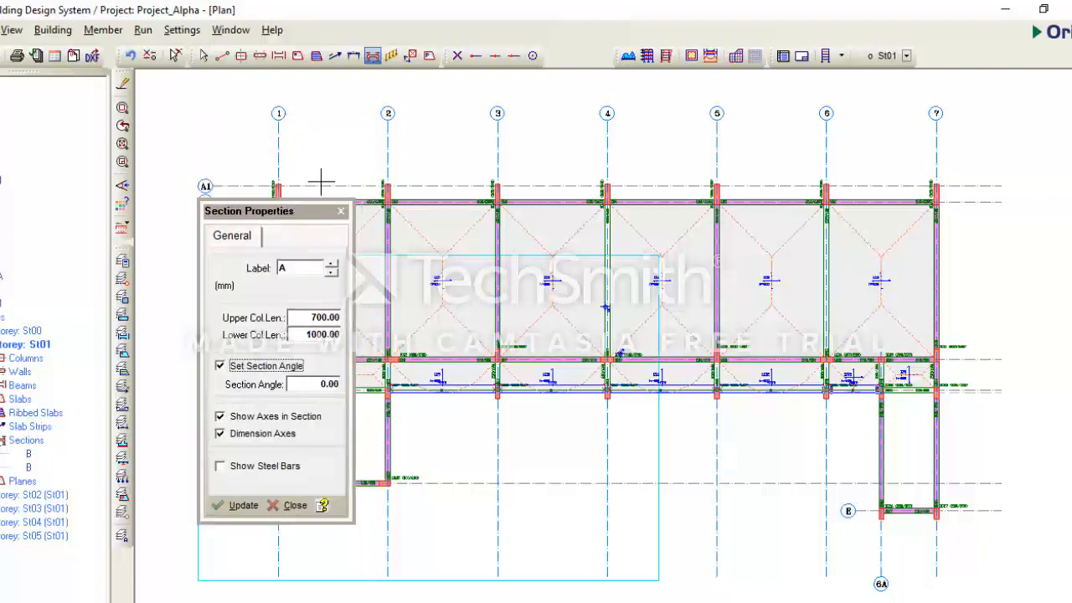
pyautogui.scroll(-3, 474, 243)
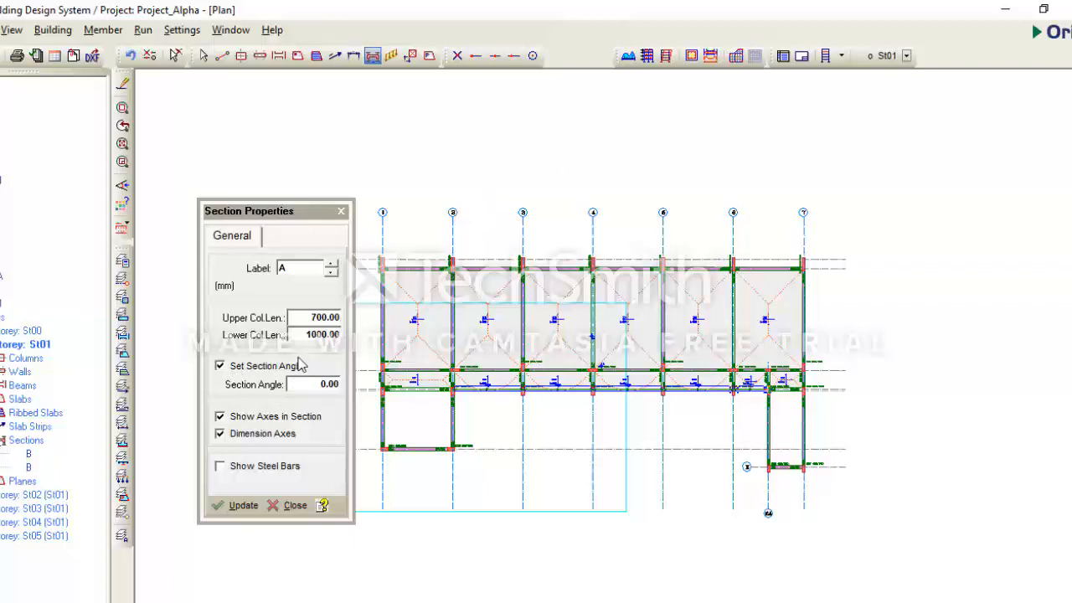
pyautogui.click(224, 367)
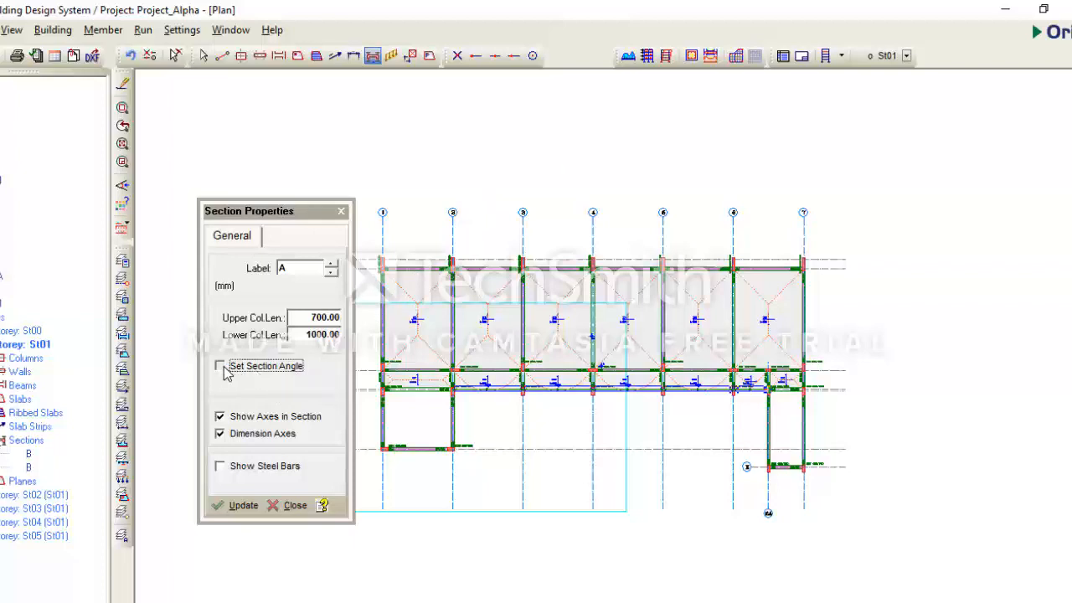
pyautogui.click(221, 368)
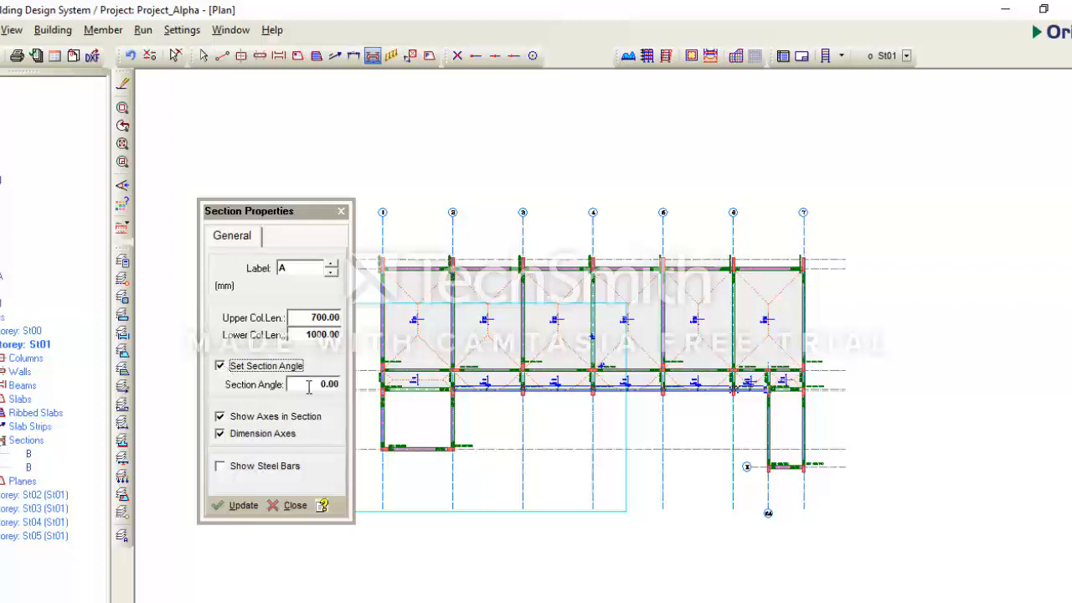
pyautogui.press('Escape')
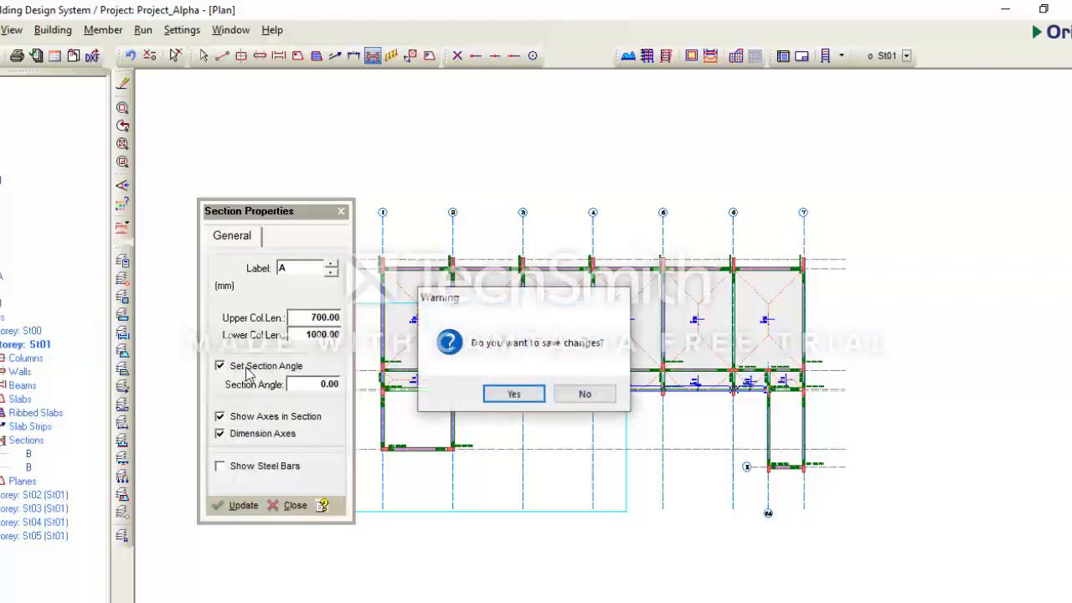
pyautogui.click(529, 397)
pyautogui.click(243, 370)
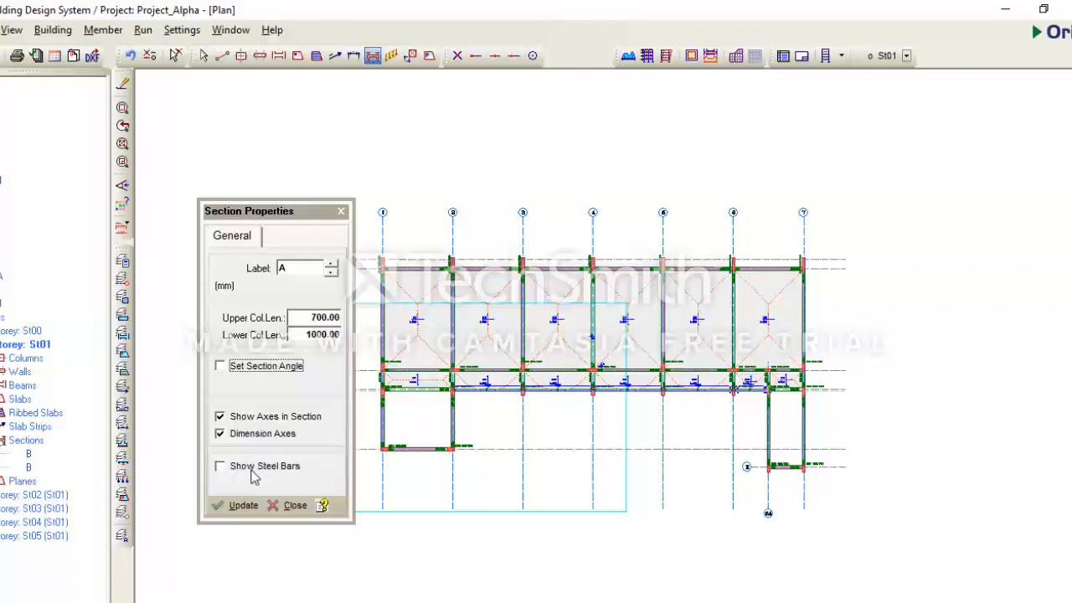
pyautogui.click(224, 471)
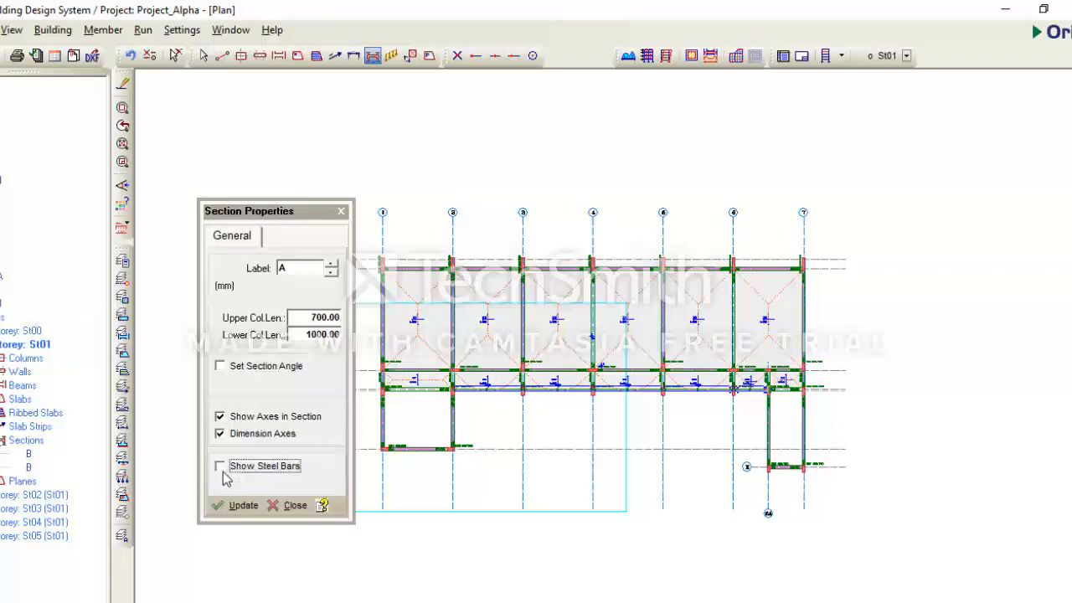
# Draw horizontal section line A through the slabs between axes A and B, beyond axes 1 and 7, and place the section drawing above the plan
pyautogui.moveTo(463, 355); pyautogui.dragTo(556, 336, button='middle')
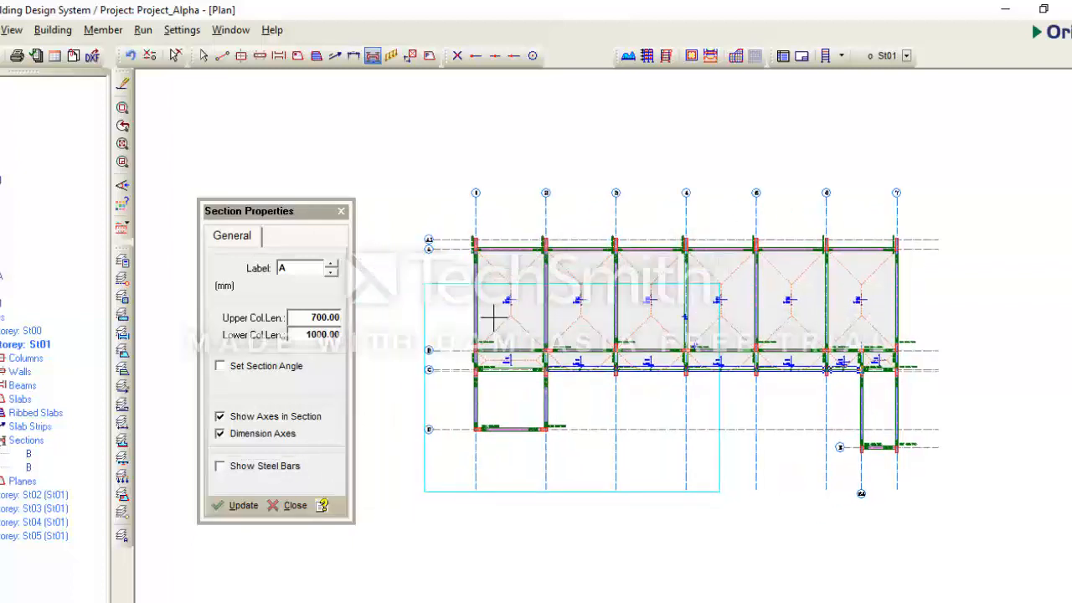
pyautogui.scroll(2, 490, 306)
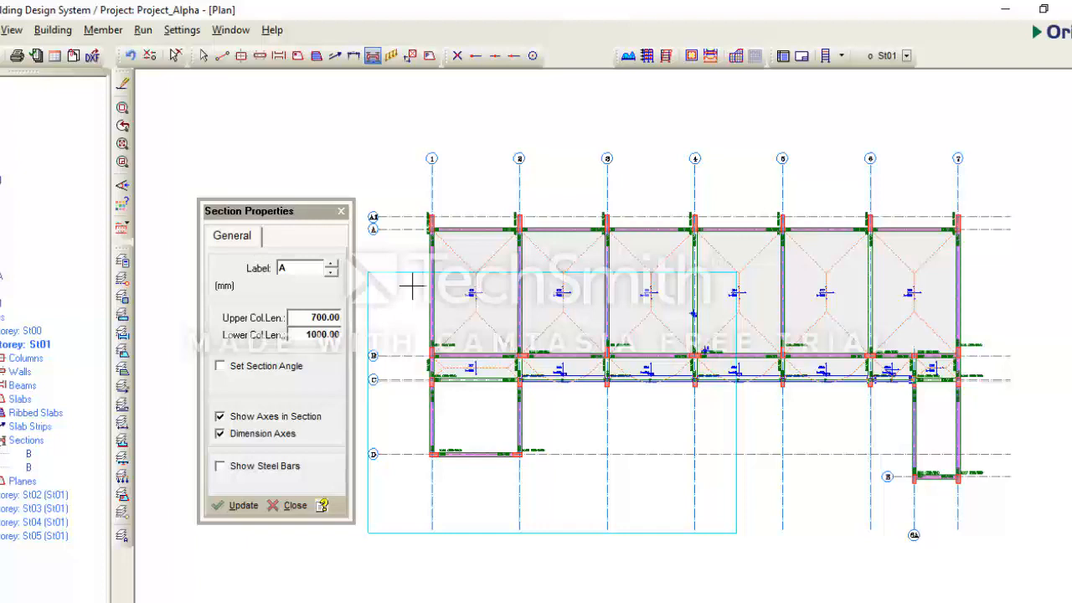
pyautogui.click(412, 287)
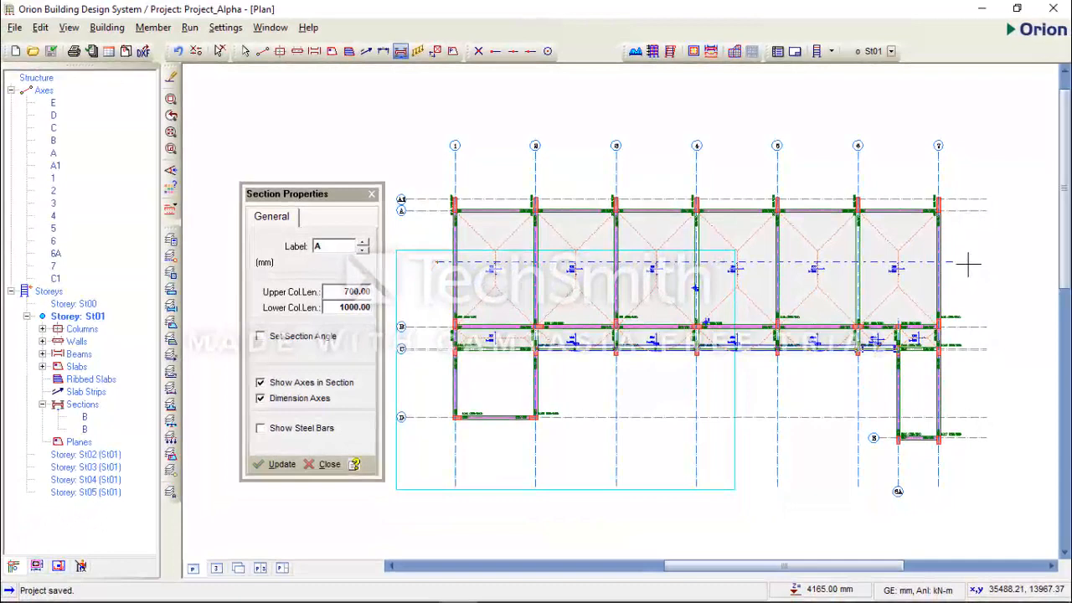
pyautogui.click(968, 264)
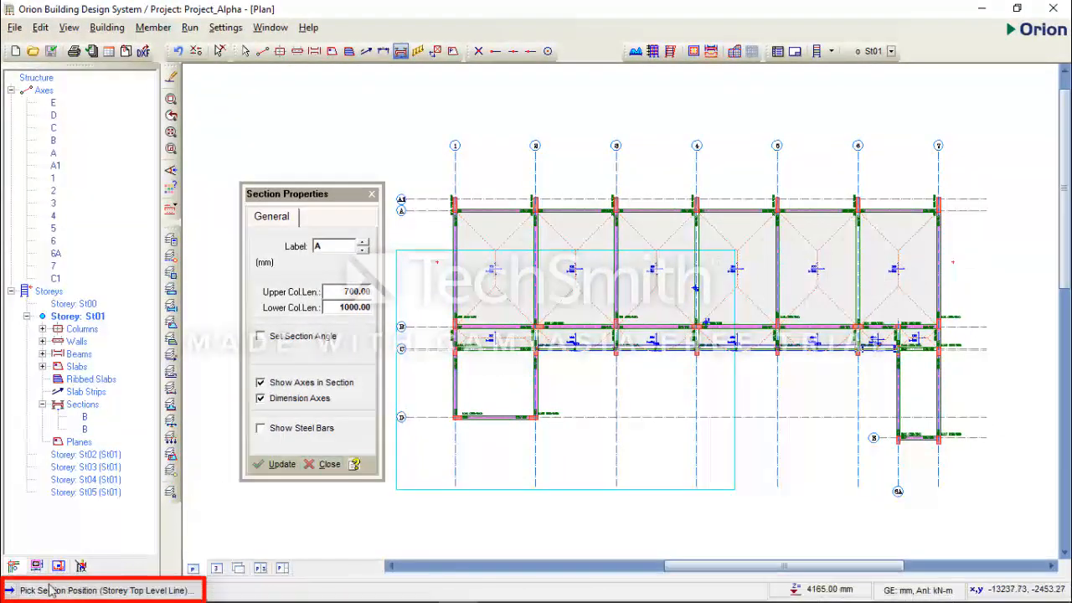
pyautogui.scroll(-2, 454, 503)
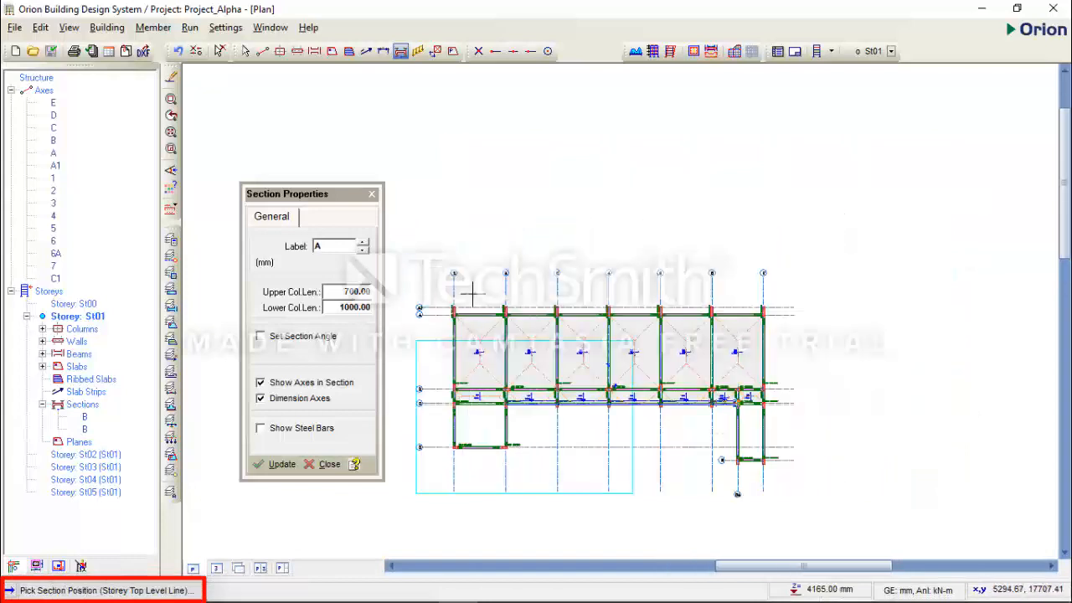
pyautogui.click(580, 236)
# Examine the Section A - A drawing above the plan, including its level mark, beam profiles, axes and dimensions
pyautogui.scroll(2, 410, 387)
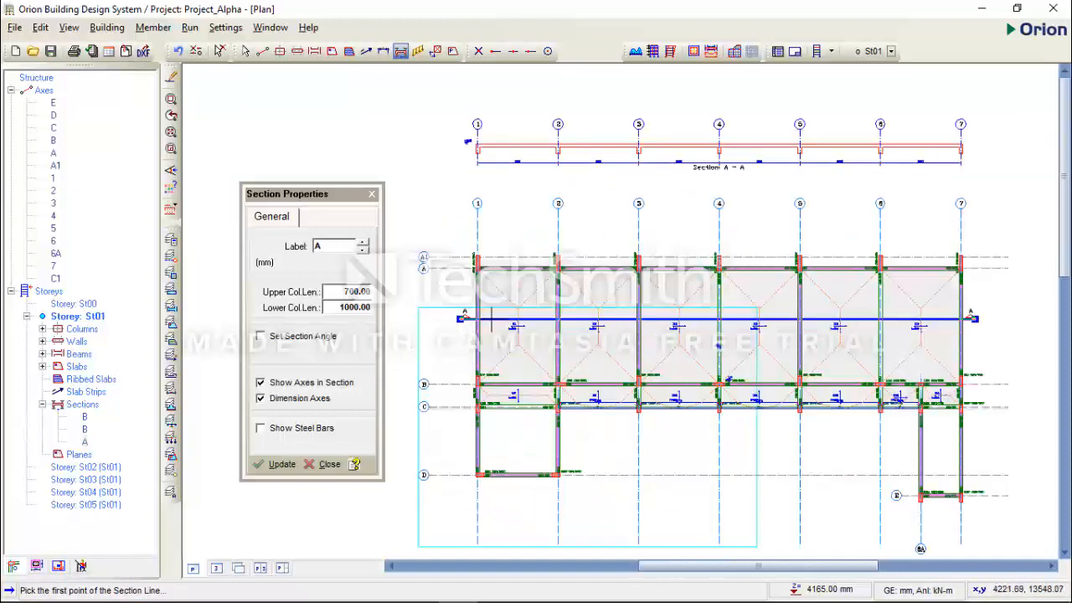
pyautogui.scroll(2, 467, 318)
pyautogui.scroll(-2, 465, 335)
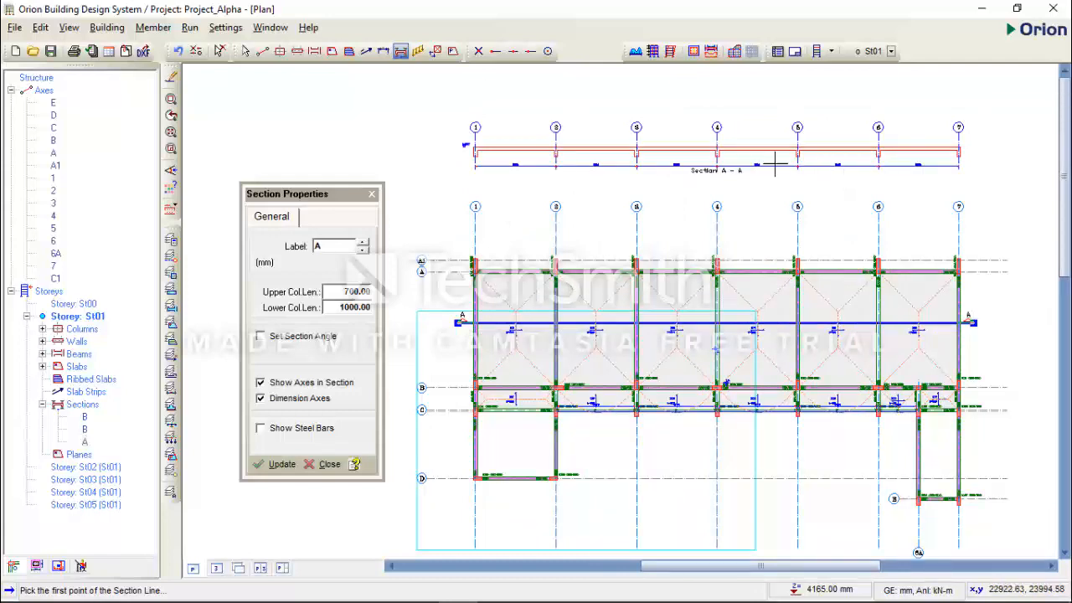
pyautogui.moveTo(704, 187); pyautogui.dragTo(696, 278, button='middle')
pyautogui.scroll(2, 709, 235)
pyautogui.scroll(-1, 730, 248)
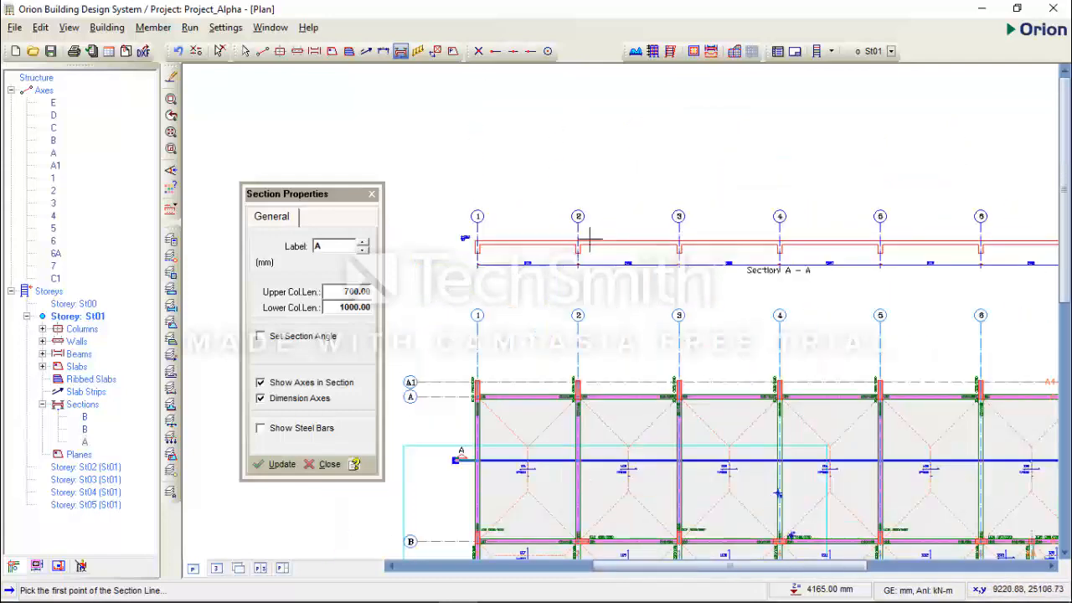
pyautogui.scroll(1, 590, 240)
pyautogui.scroll(-1, 499, 250)
pyautogui.scroll(1, 450, 240)
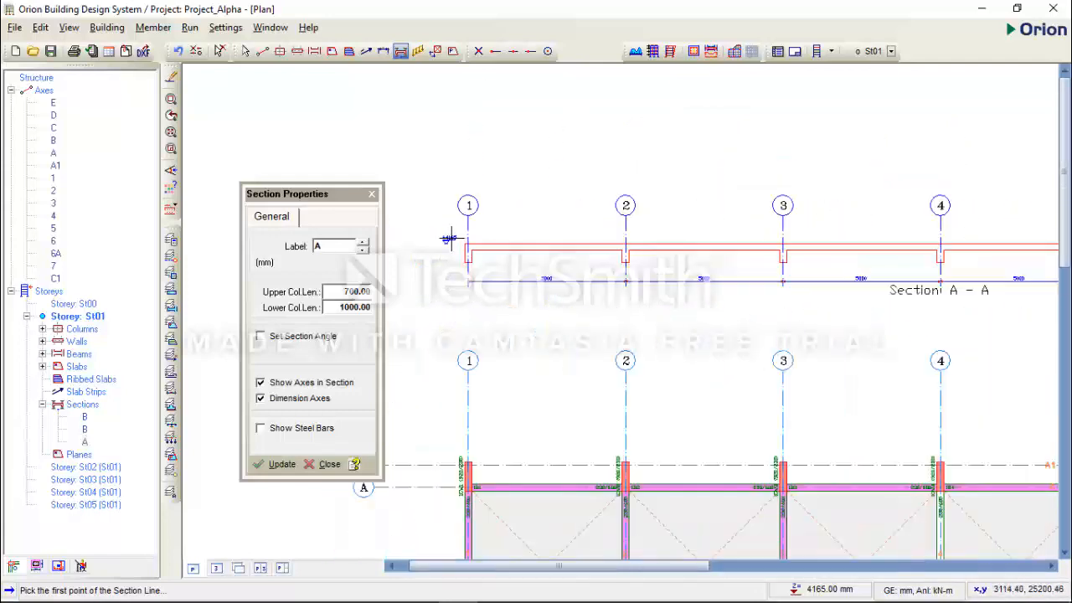
pyautogui.scroll(1, 447, 239)
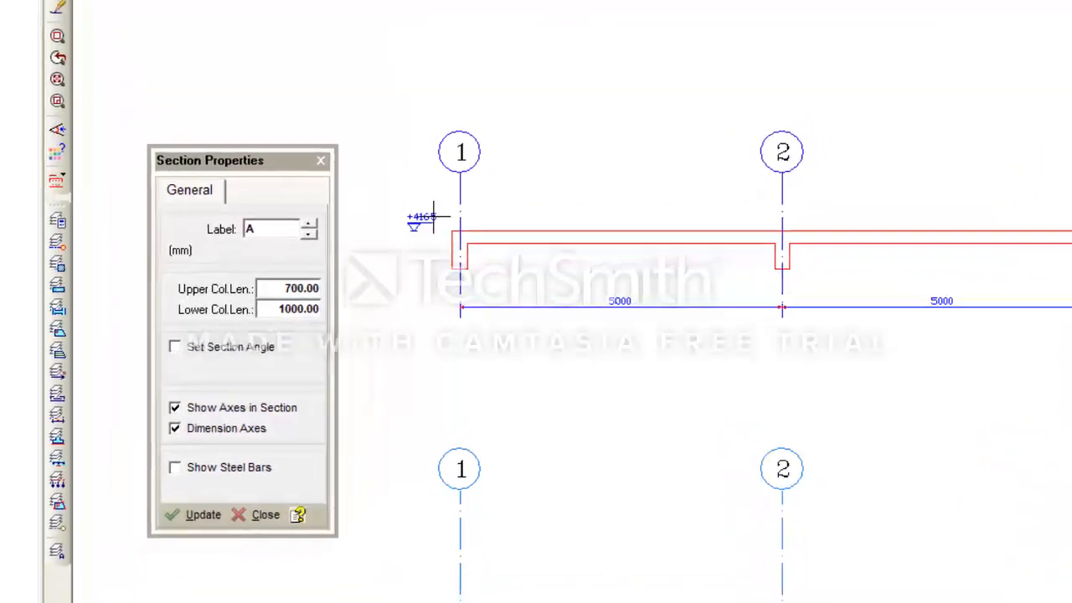
pyautogui.scroll(-1, 528, 304)
pyautogui.scroll(-2, 581, 320)
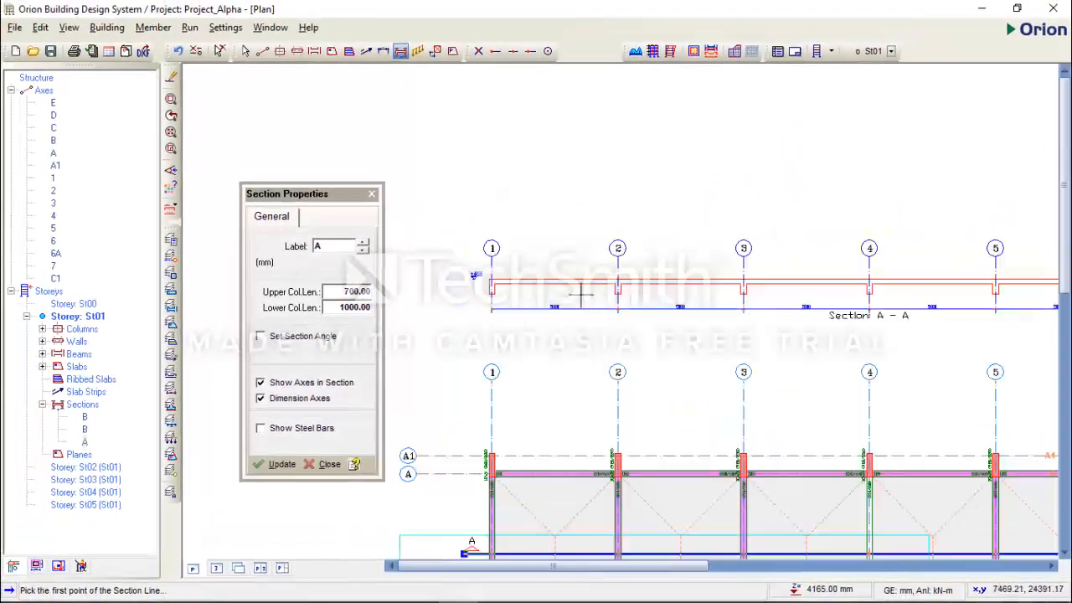
pyautogui.scroll(2, 587, 302)
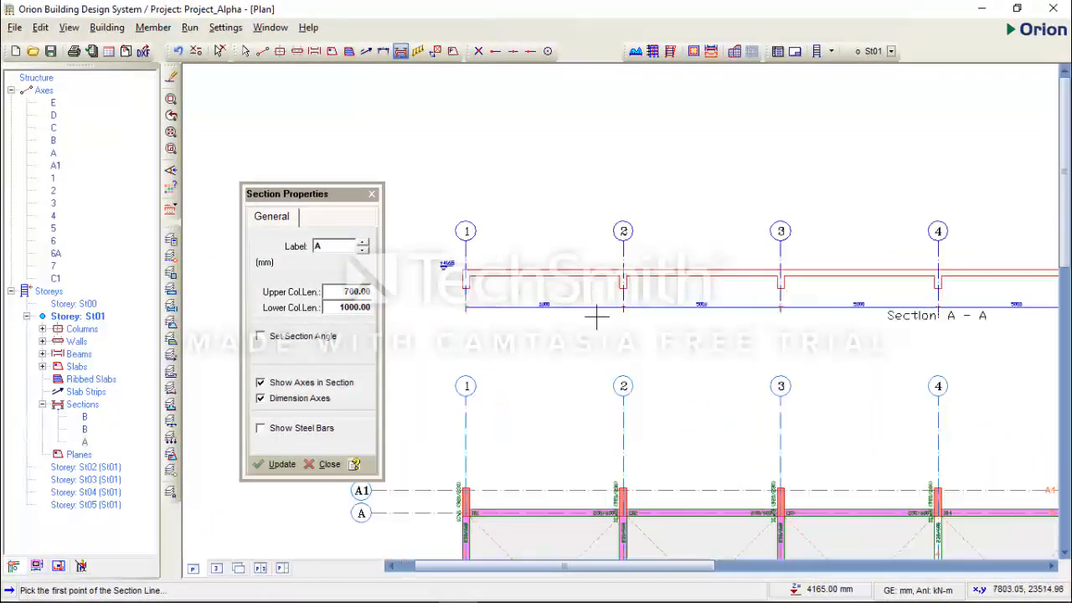
pyautogui.scroll(-1, 619, 310)
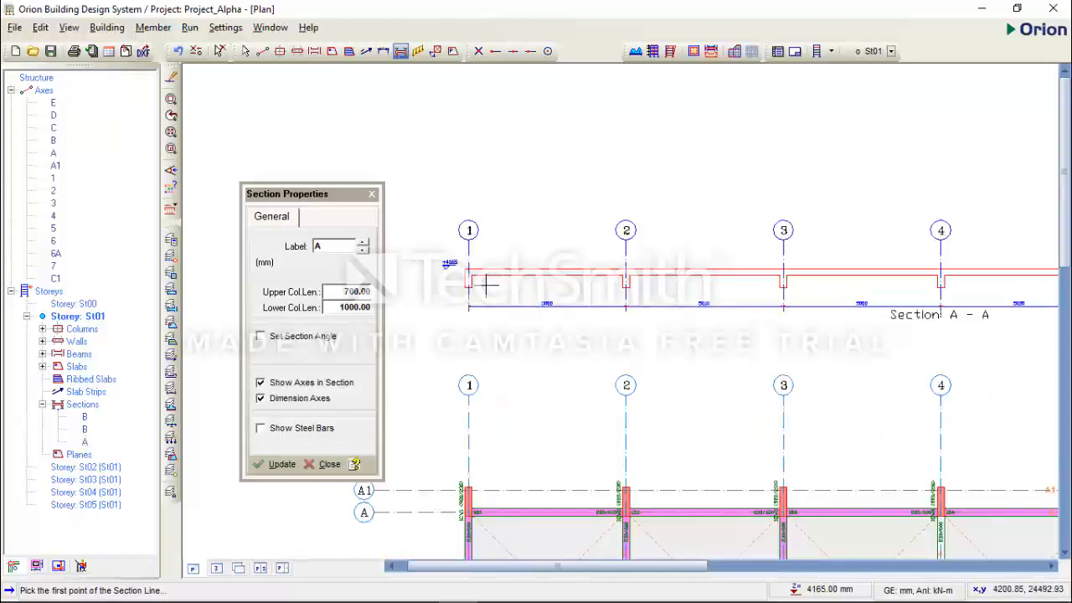
pyautogui.scroll(-1, 613, 305)
pyautogui.scroll(-1, 744, 315)
pyautogui.scroll(1, 732, 304)
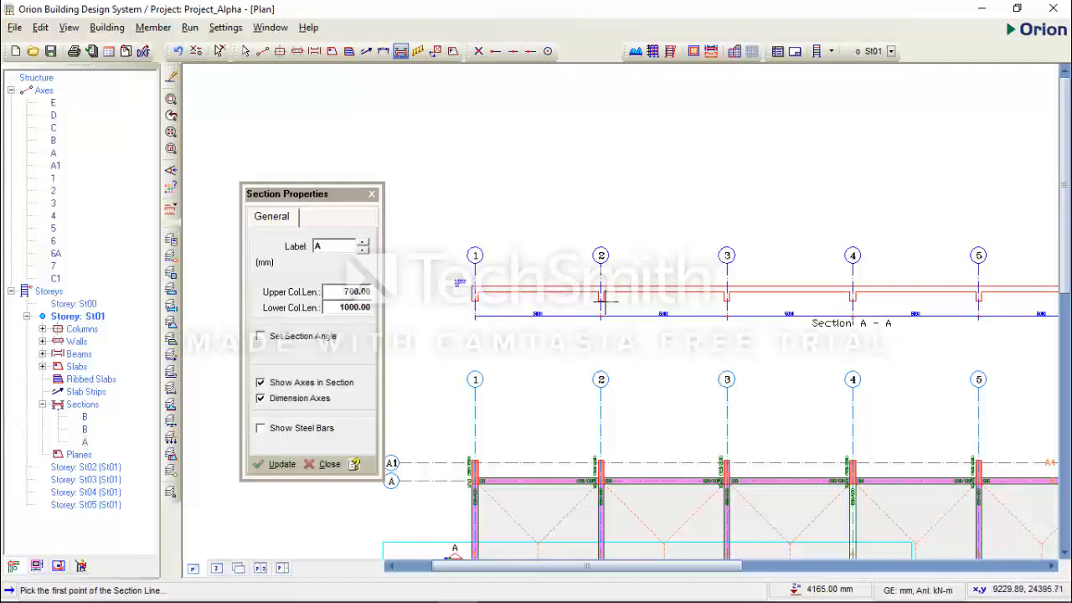
pyautogui.scroll(-4, 601, 297)
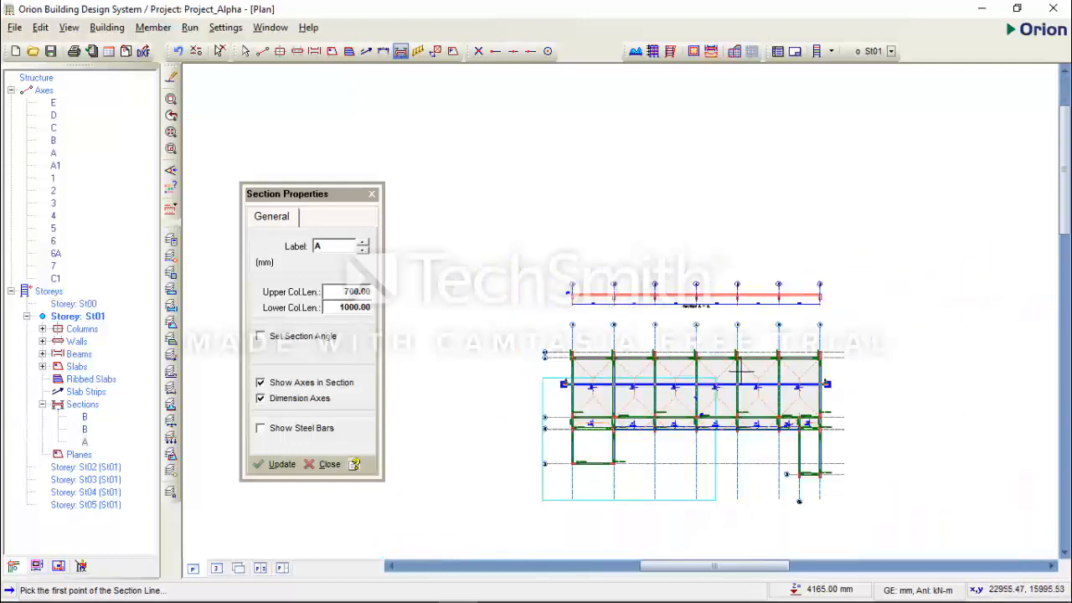
# Draw vertical section line B midway between axes 4 and 5, from above axis A1 to below axis C, and place its section drawing below the plan
pyautogui.scroll(2, 717, 378)
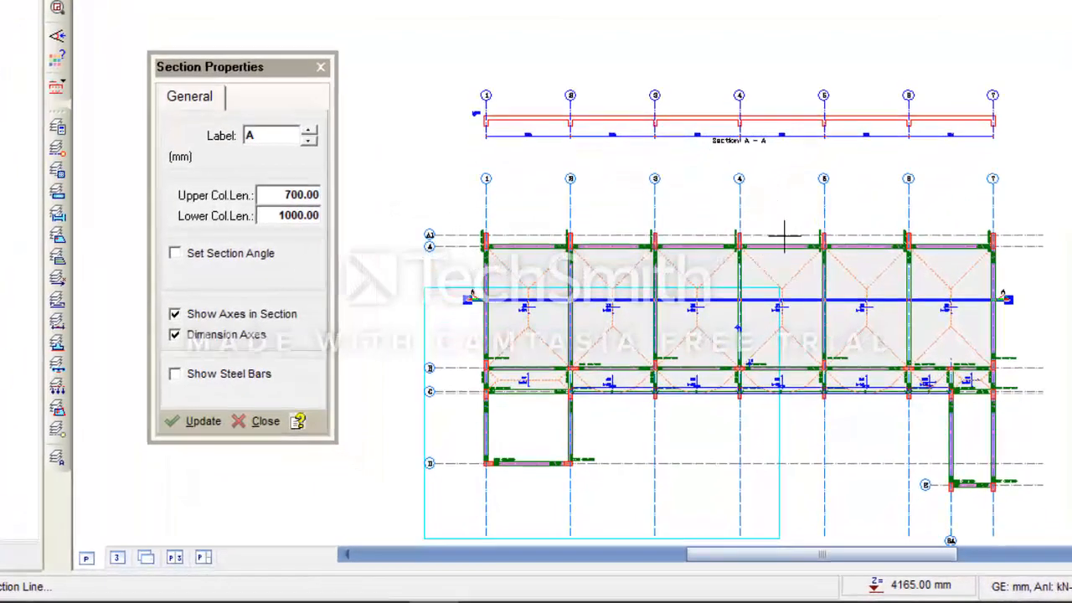
pyautogui.scroll(2, 792, 228)
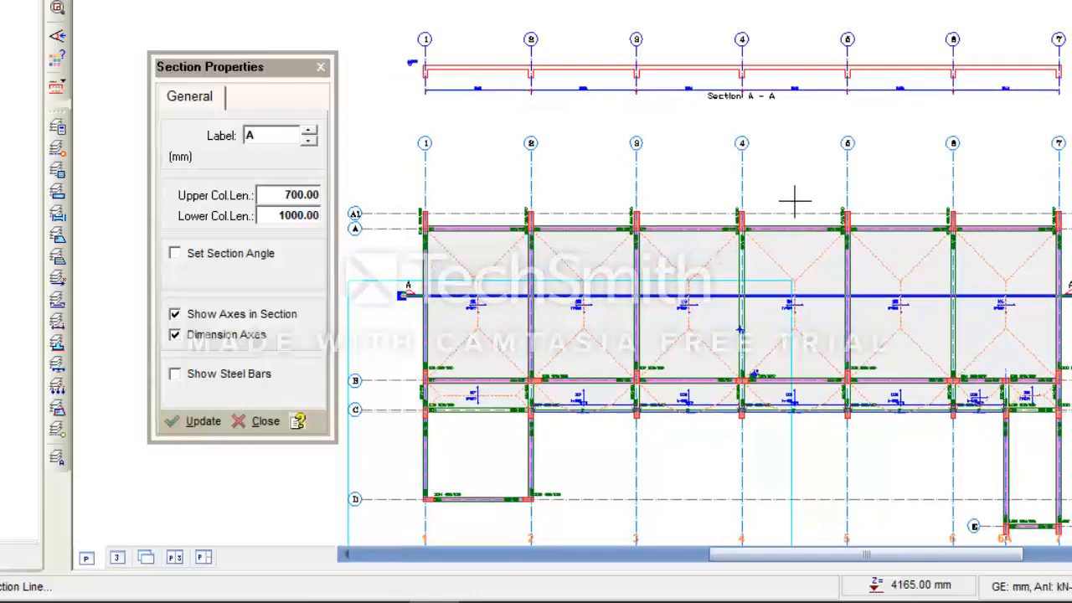
pyautogui.click(795, 201)
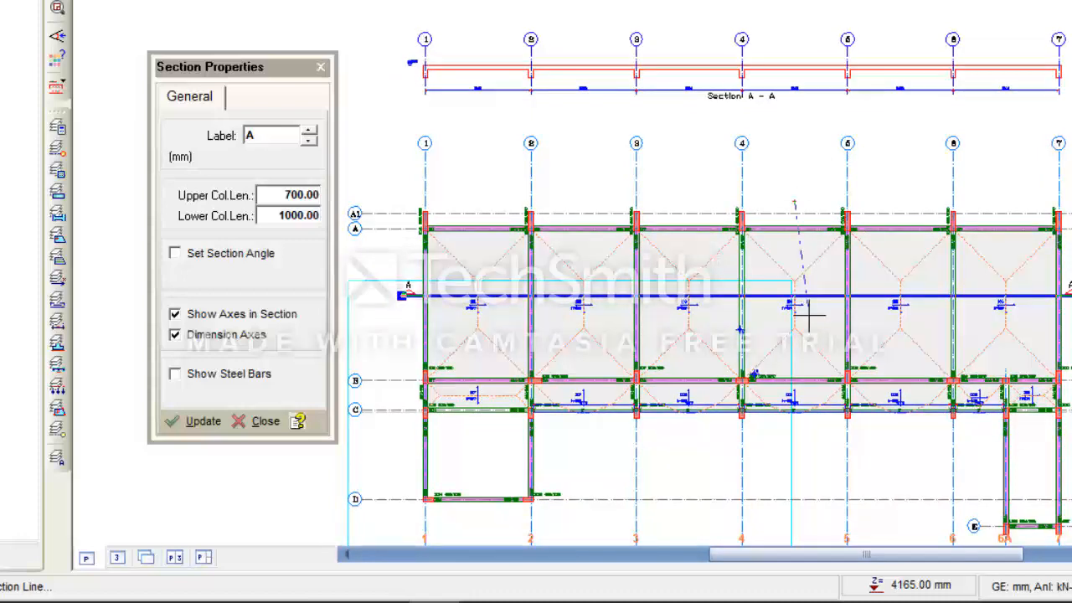
pyautogui.click(810, 449)
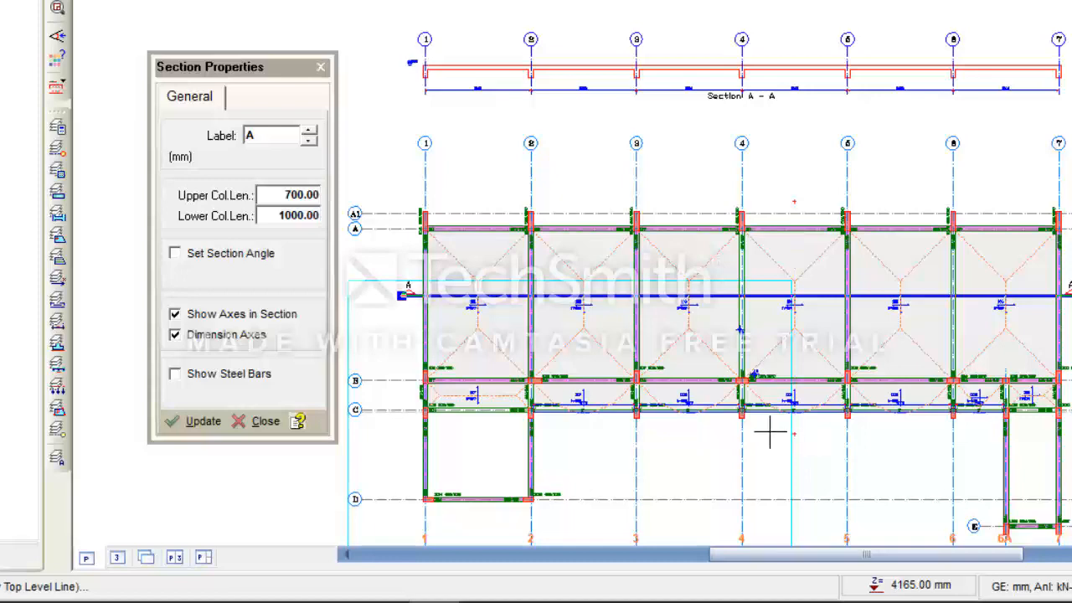
pyautogui.moveTo(739, 430); pyautogui.dragTo(781, 290, button='middle')
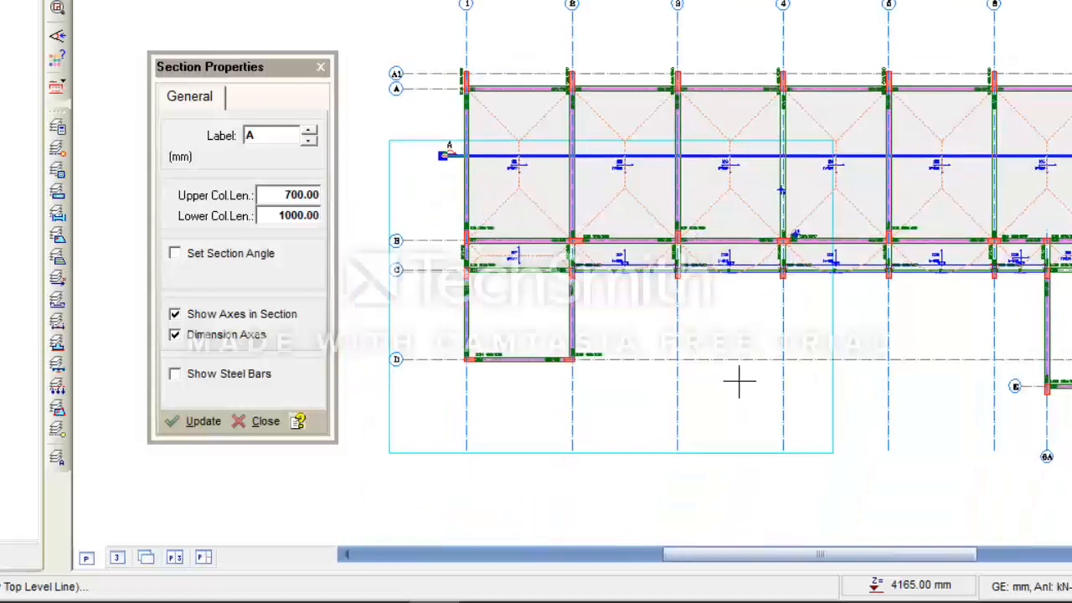
pyautogui.click(690, 367)
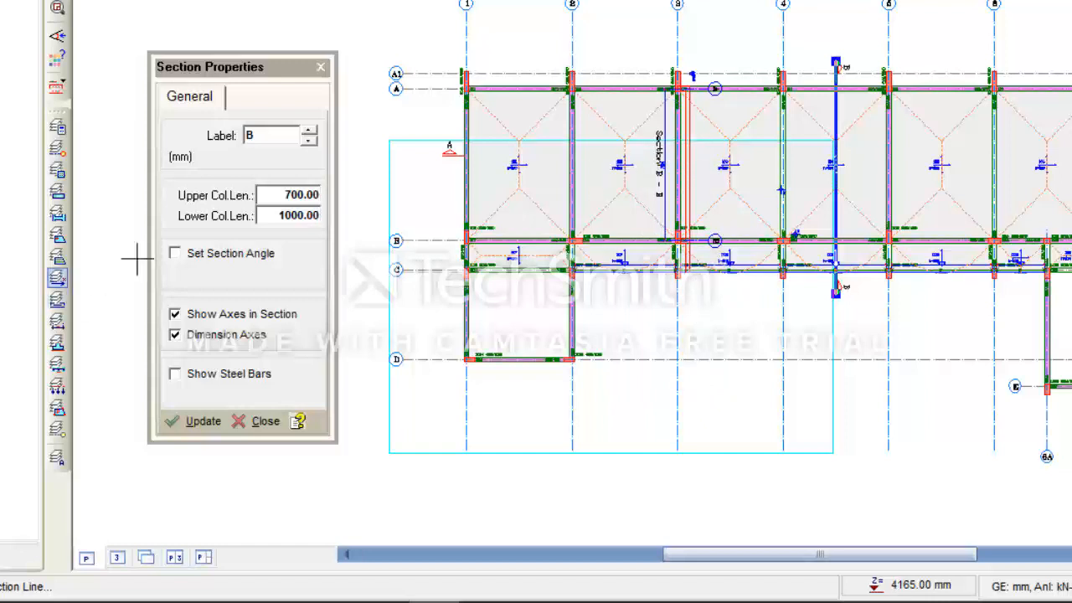
# Enable Set Section Angle for section B with an angle of 0.00 and update the section
pyautogui.click(175, 255)
pyautogui.click(175, 254)
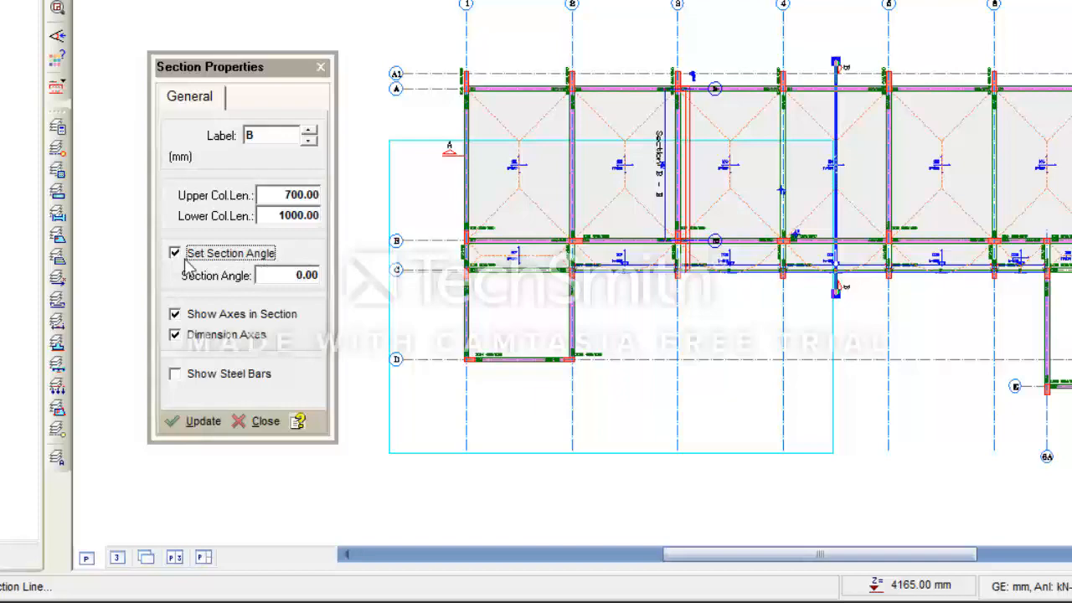
pyautogui.click(206, 421)
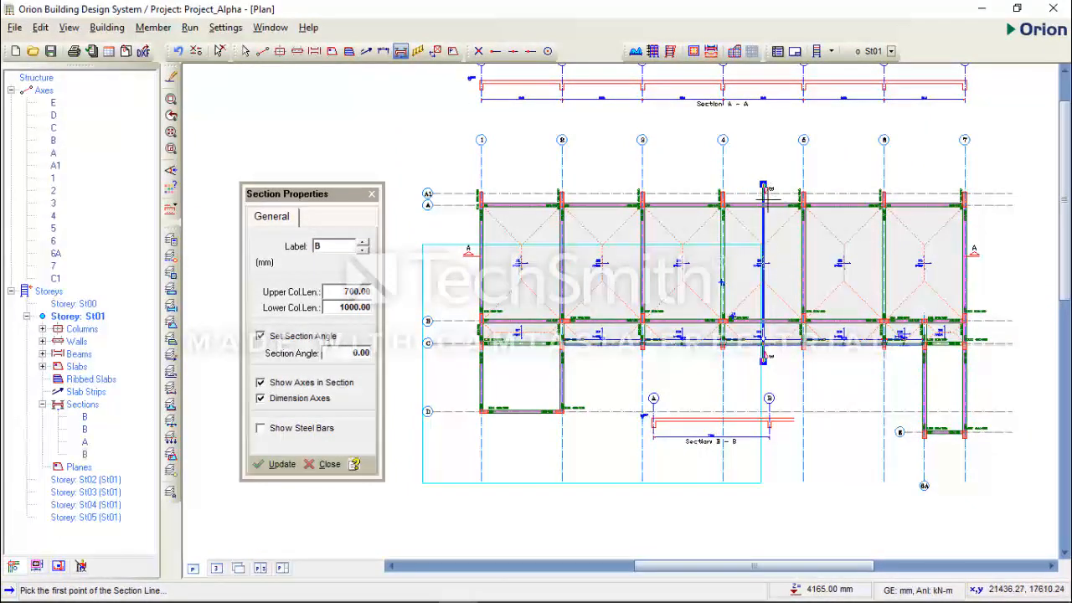
# Examine the Section B - B drawing below the plan, comparing its slab edge, beam profiles, level mark and axis dimension with section line B
pyautogui.scroll(1, 659, 432)
pyautogui.scroll(1, 645, 424)
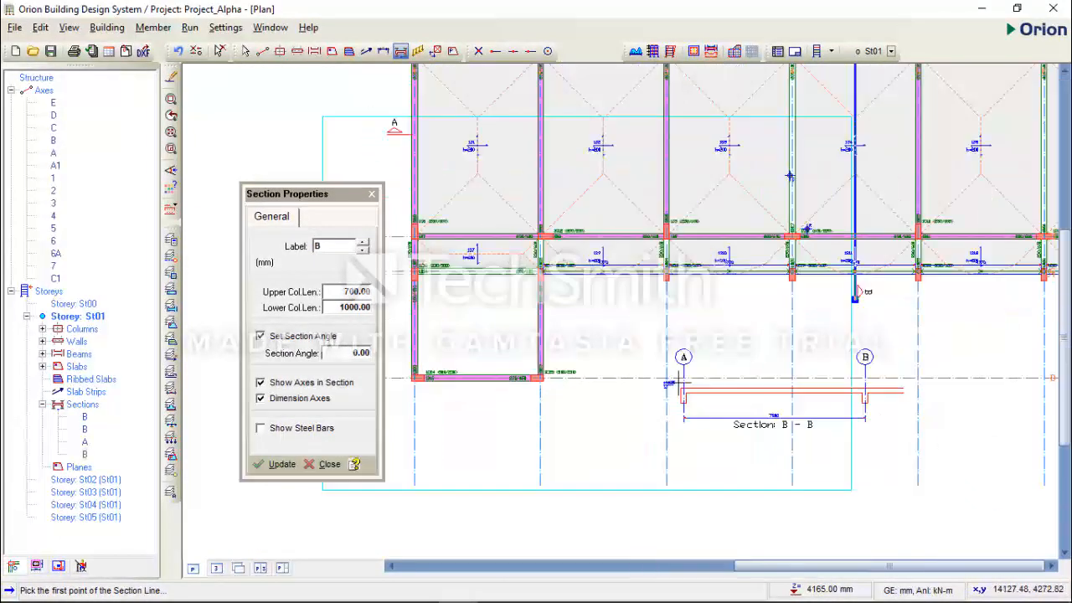
pyautogui.scroll(-1, 669, 403)
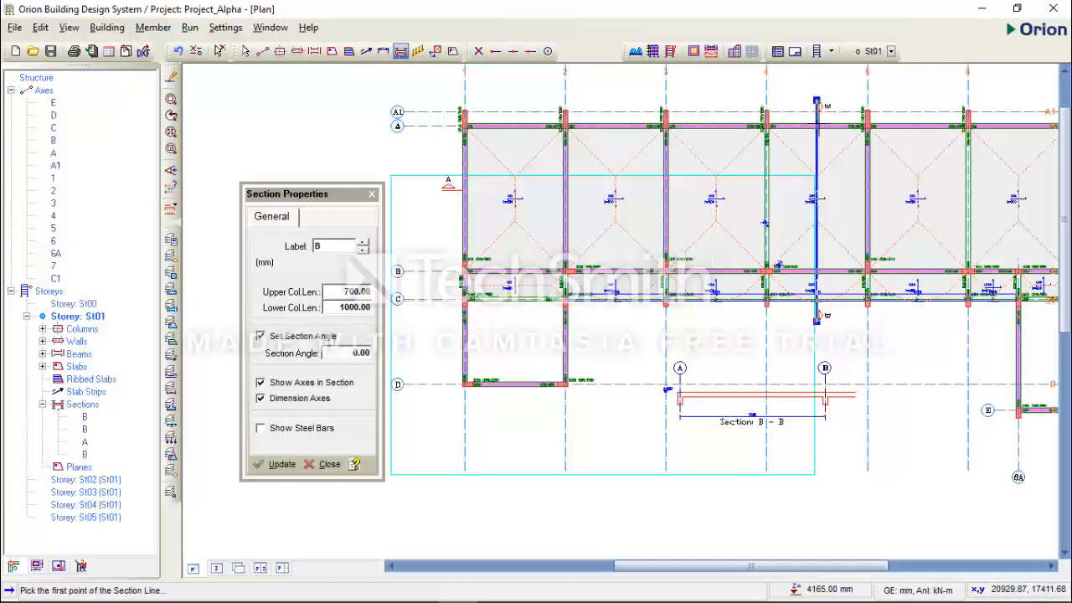
pyautogui.scroll(1, 682, 392)
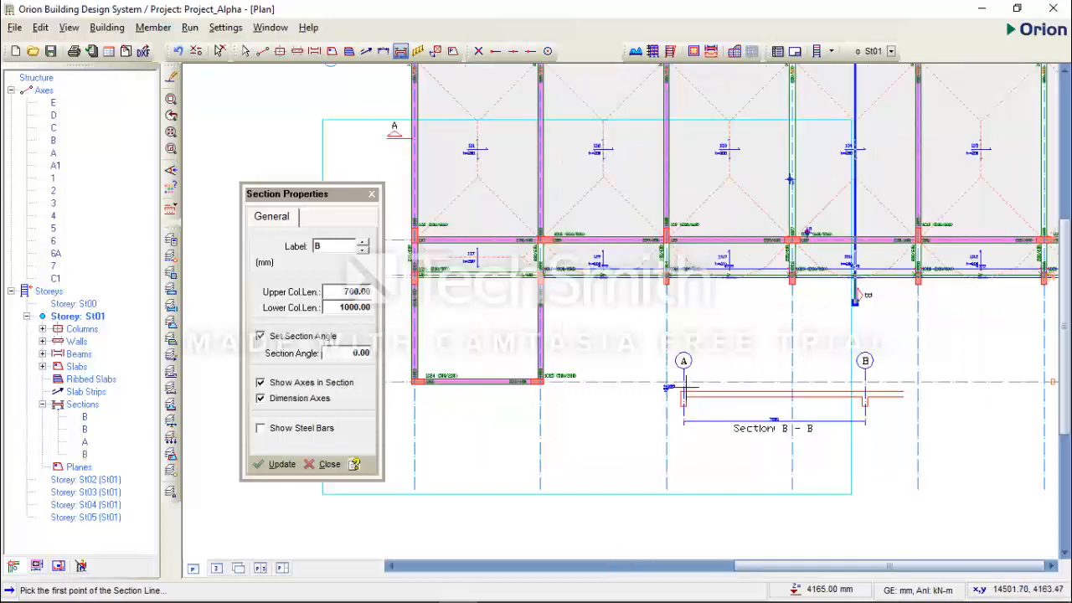
pyautogui.scroll(-1, 682, 387)
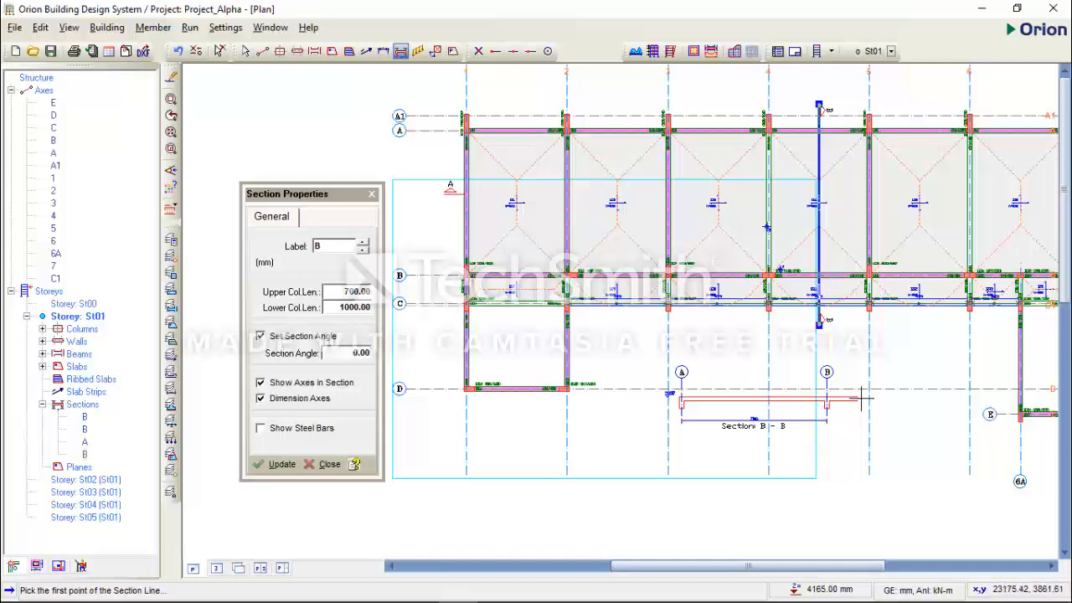
pyautogui.scroll(1, 871, 397)
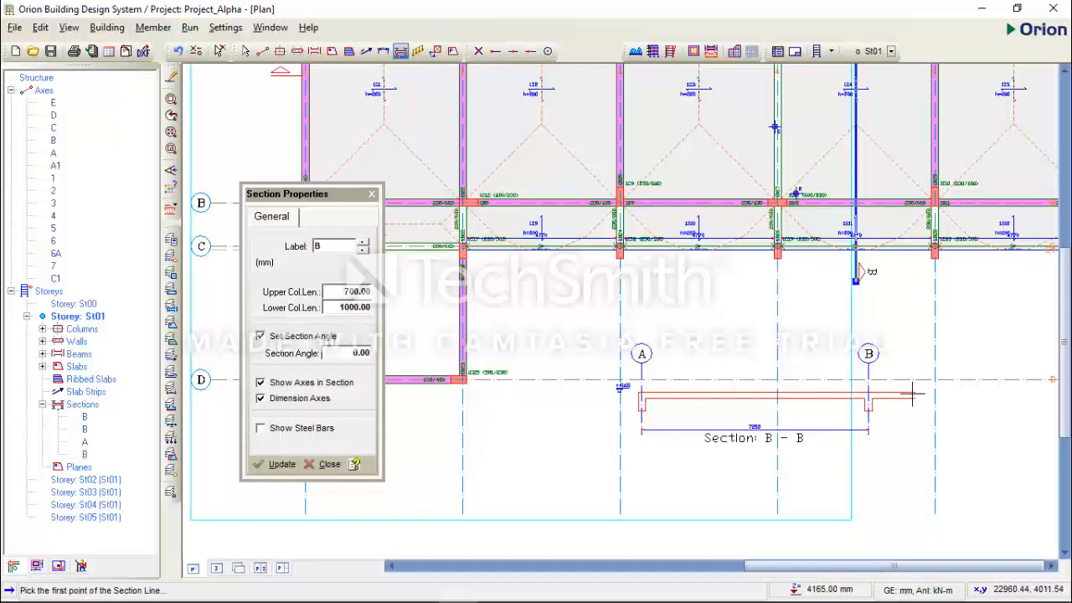
pyautogui.scroll(1, 769, 444)
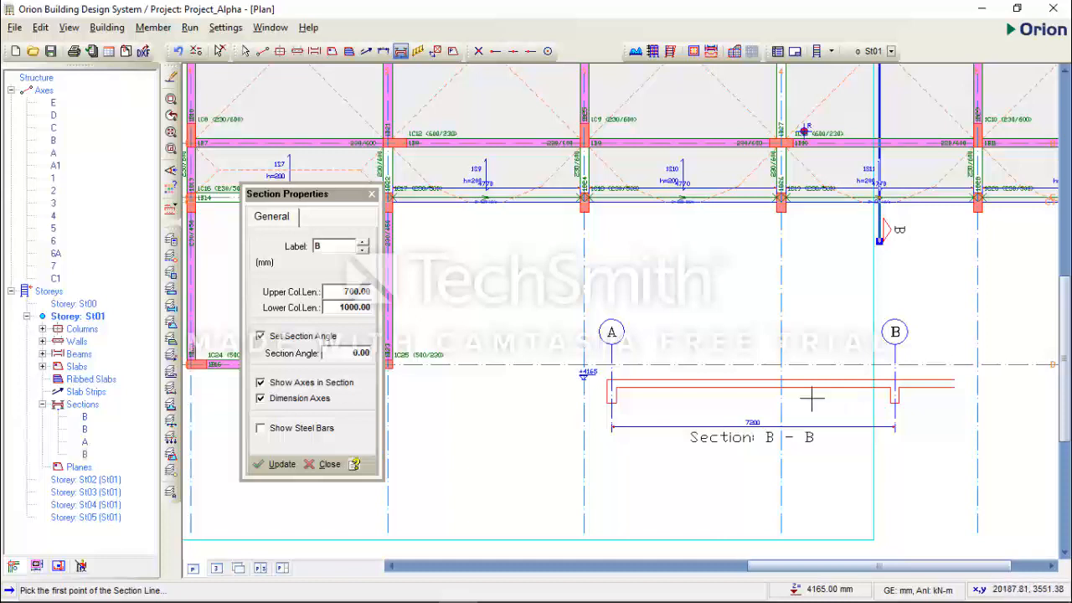
pyautogui.scroll(1, 758, 417)
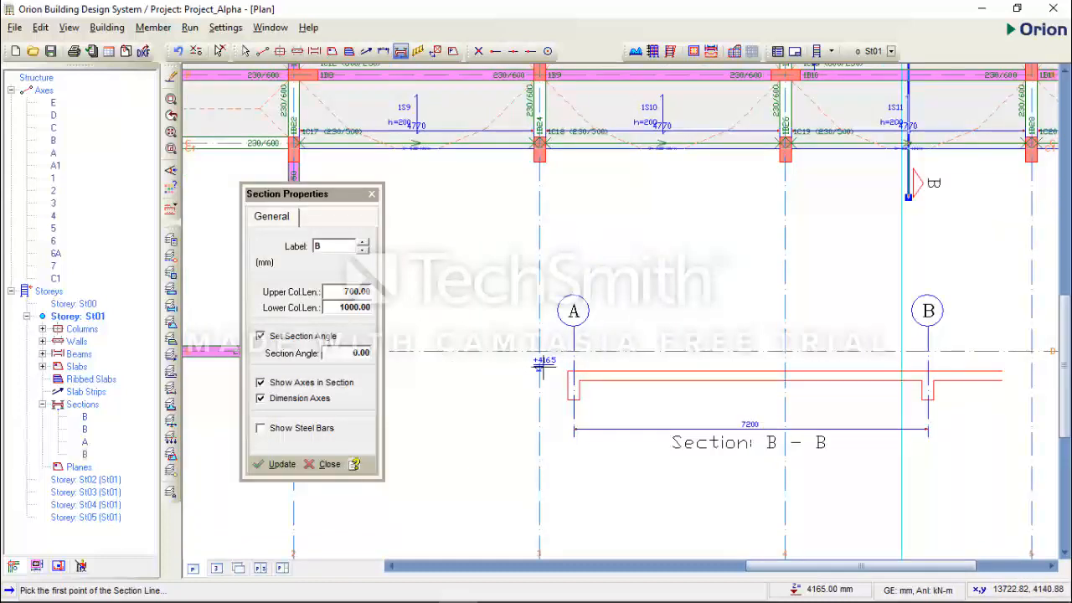
pyautogui.scroll(-3, 515, 414)
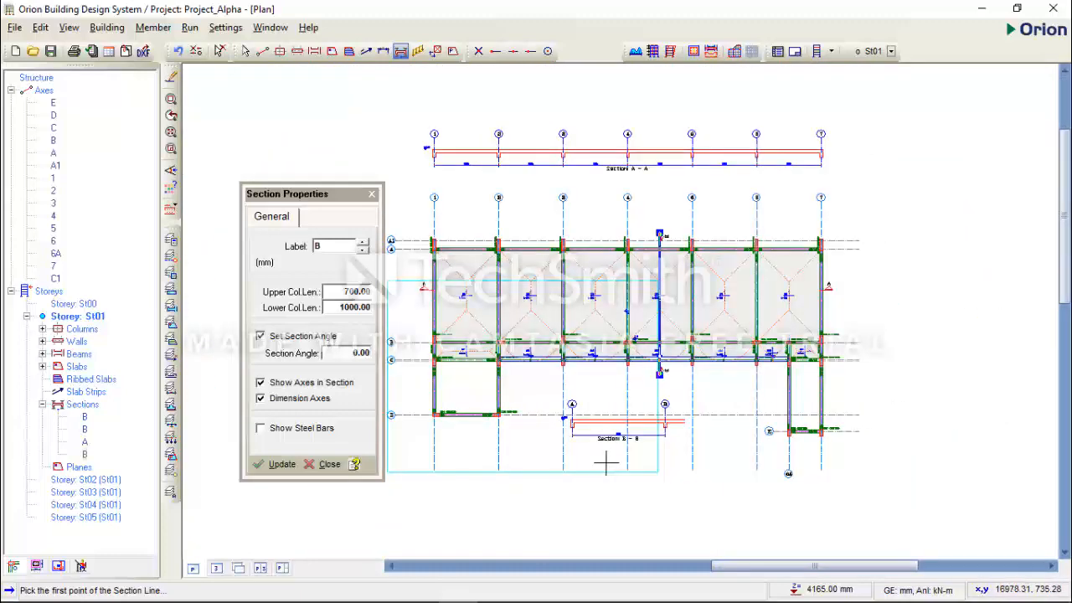
pyautogui.scroll(-1, 712, 423)
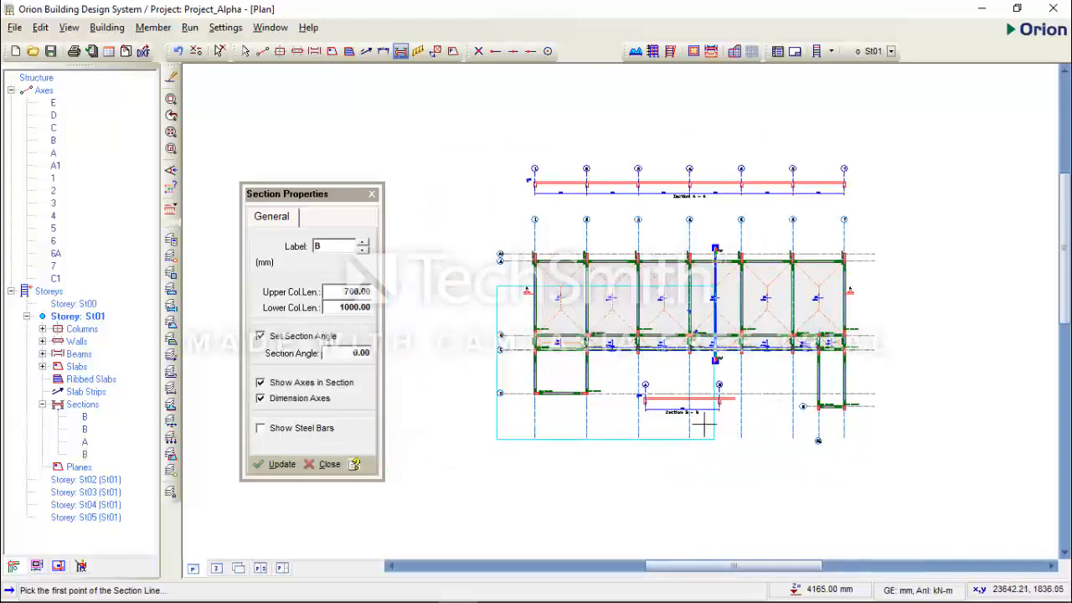
# Inspect the plan's two projecting bays, at the axis D beam between axes 1 and 2 and the axis E beam between 6A and 7
pyautogui.scroll(2, 580, 411)
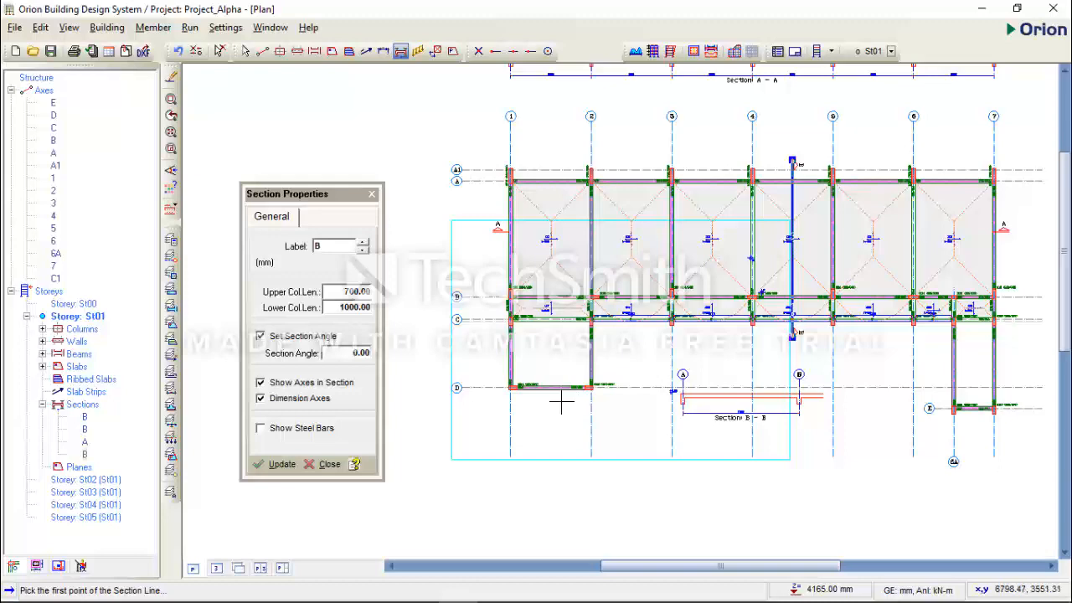
pyautogui.scroll(1, 583, 373)
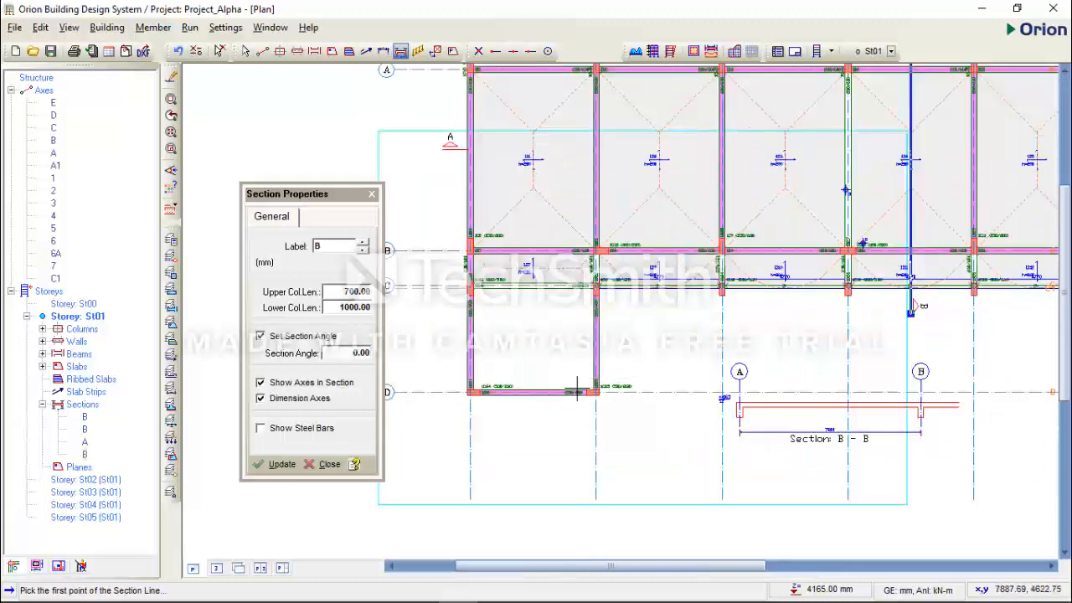
pyautogui.scroll(-2, 503, 406)
pyautogui.moveTo(911, 385); pyautogui.dragTo(776, 395, button='middle')
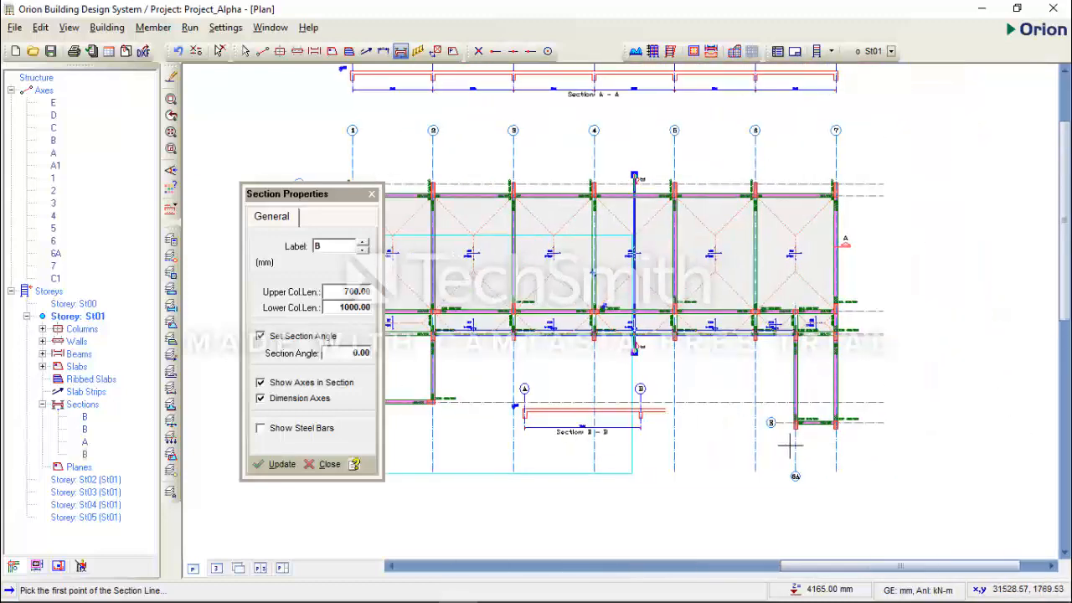
pyautogui.scroll(1, 813, 421)
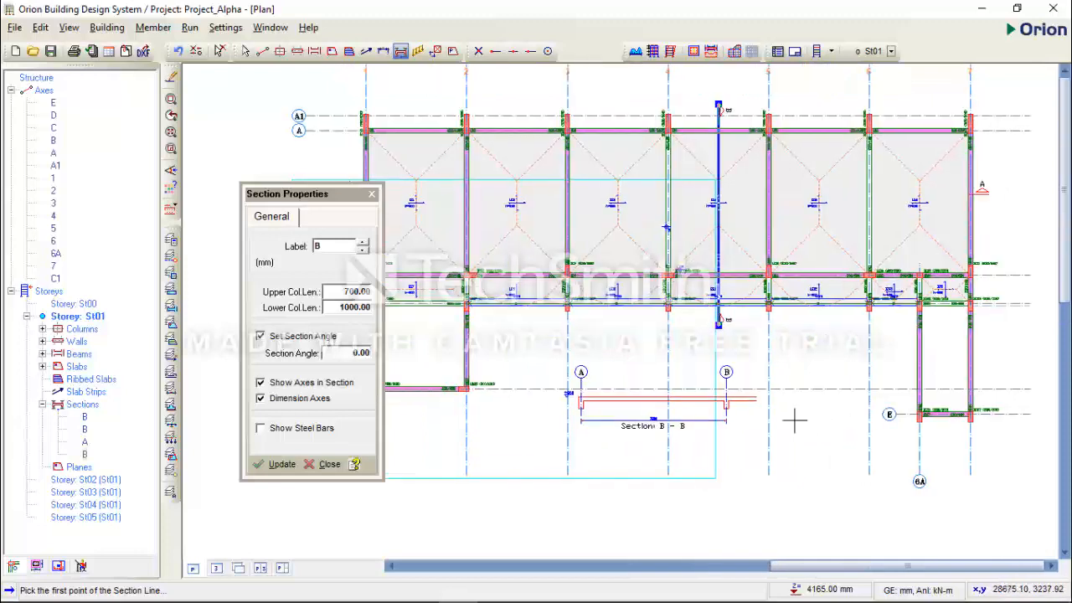
pyautogui.moveTo(877, 413); pyautogui.dragTo(794, 420, button='middle')
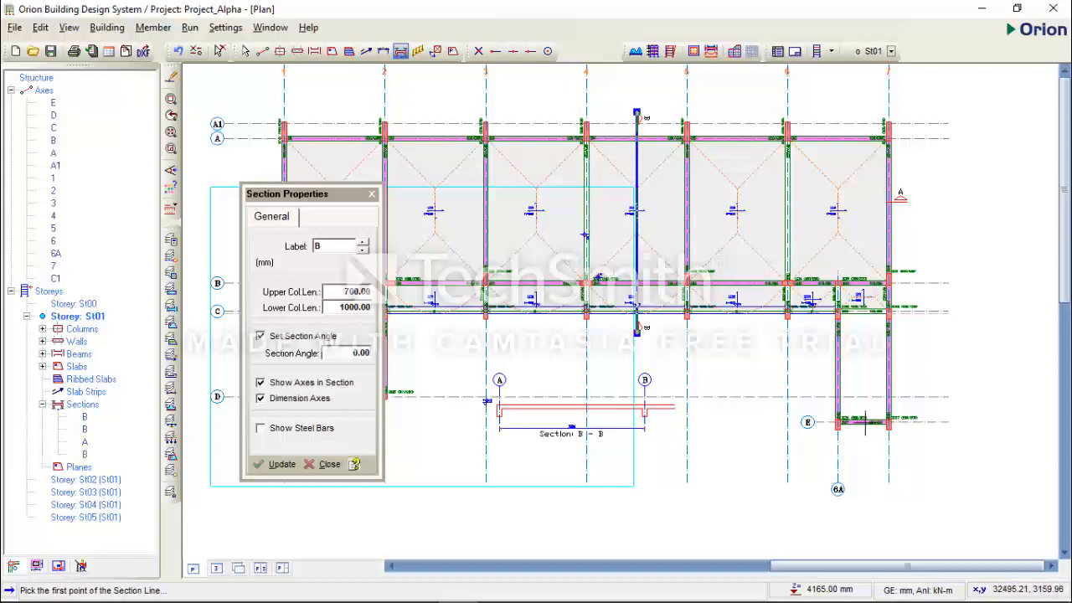
pyautogui.scroll(2, 874, 421)
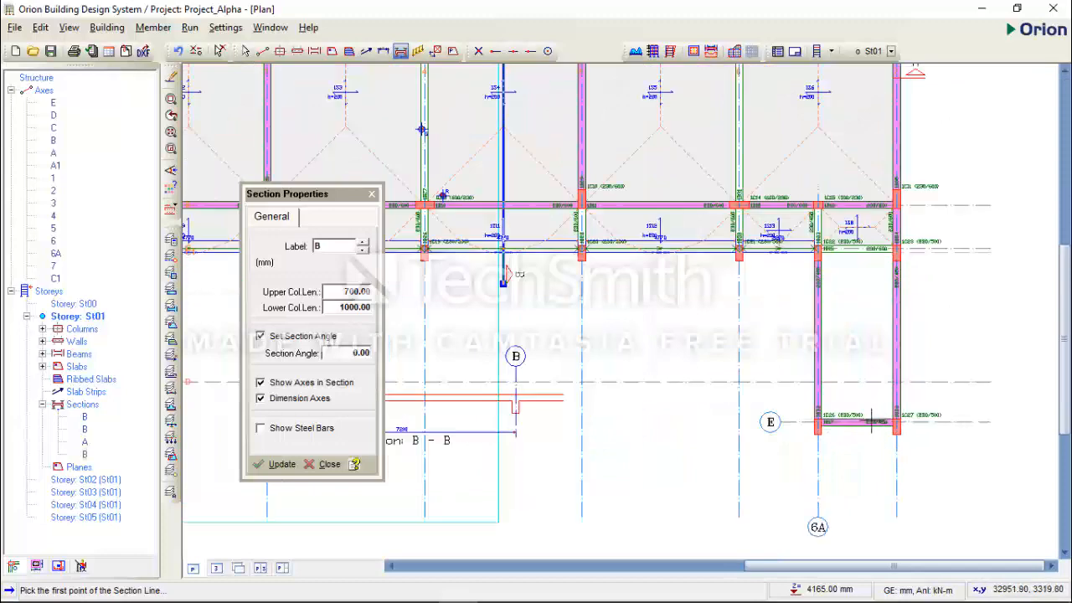
pyautogui.scroll(-3, 861, 456)
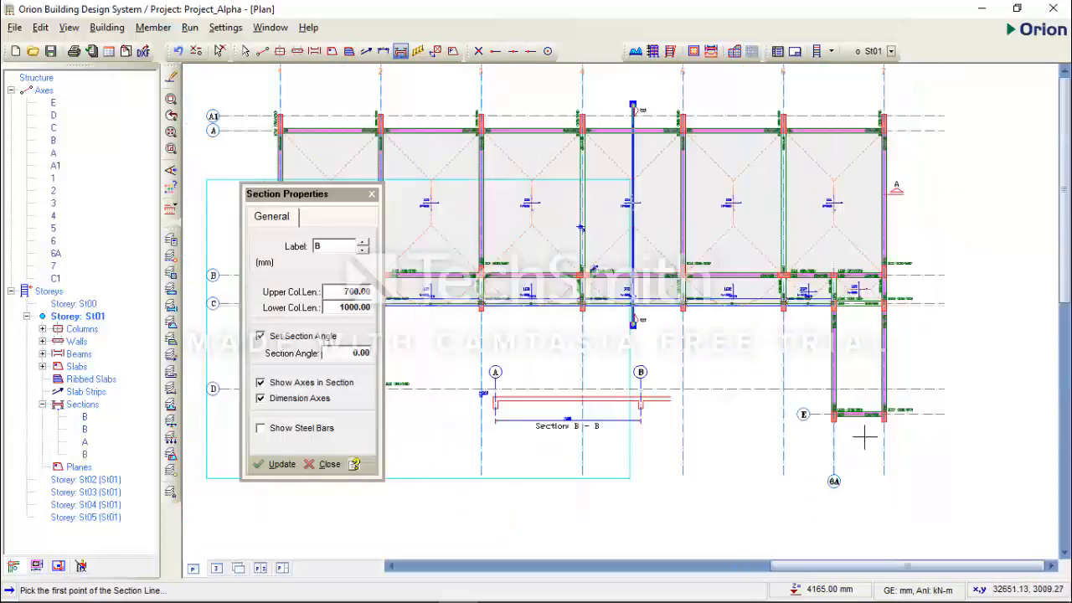